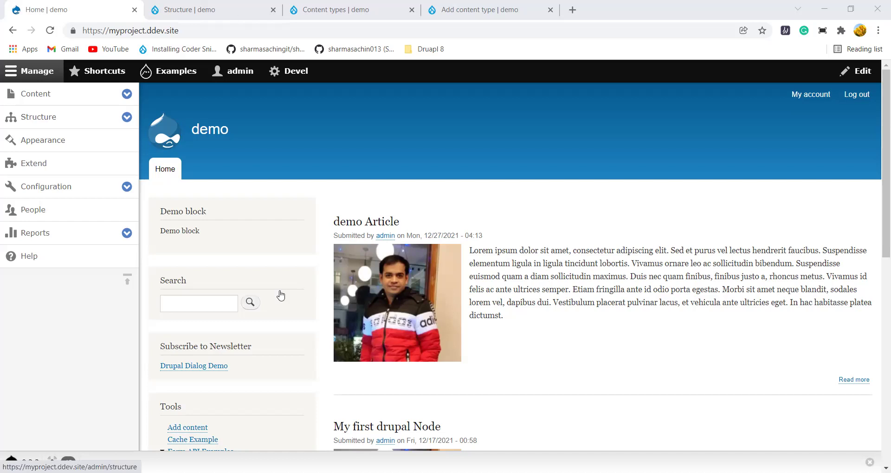
Go through the Structure and Content types pages to the Add content type form.
key("ctrl+Tab")
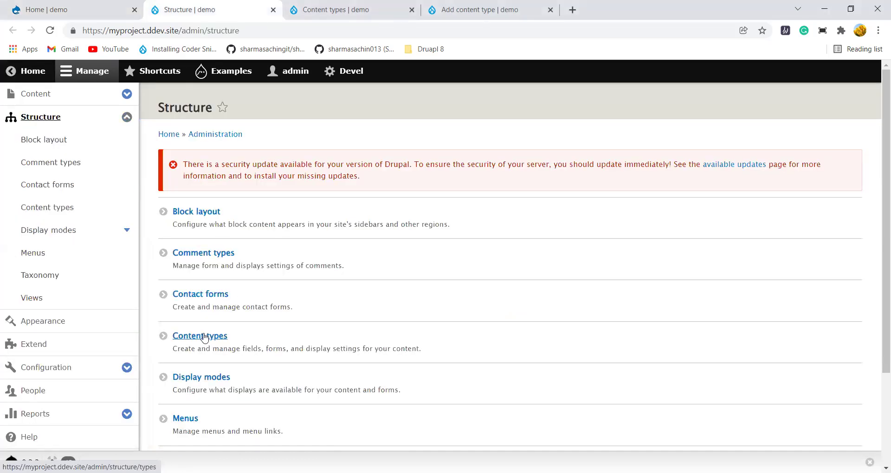
left_click(329, 11)
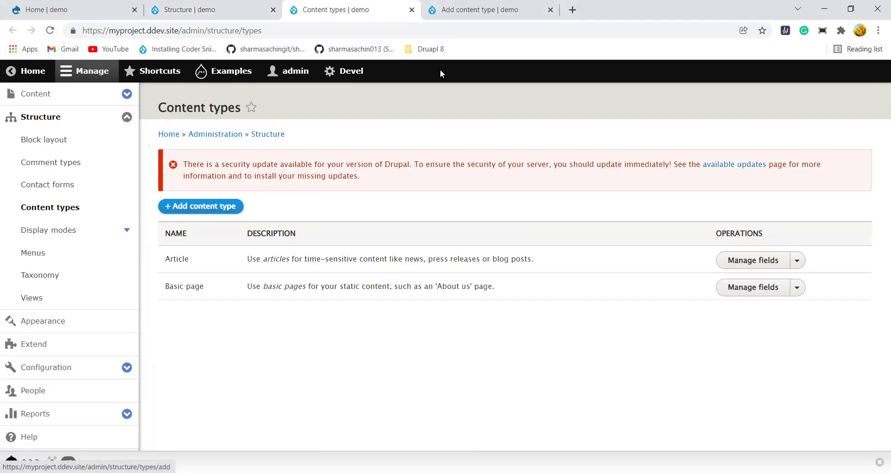
left_click(456, 9)
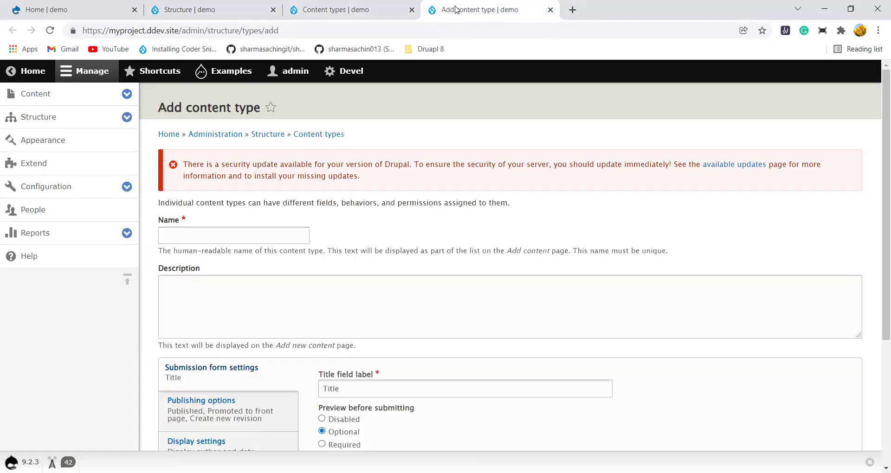
Name the new content type "Business Directory".
left_click(218, 233)
left_click(425, 235)
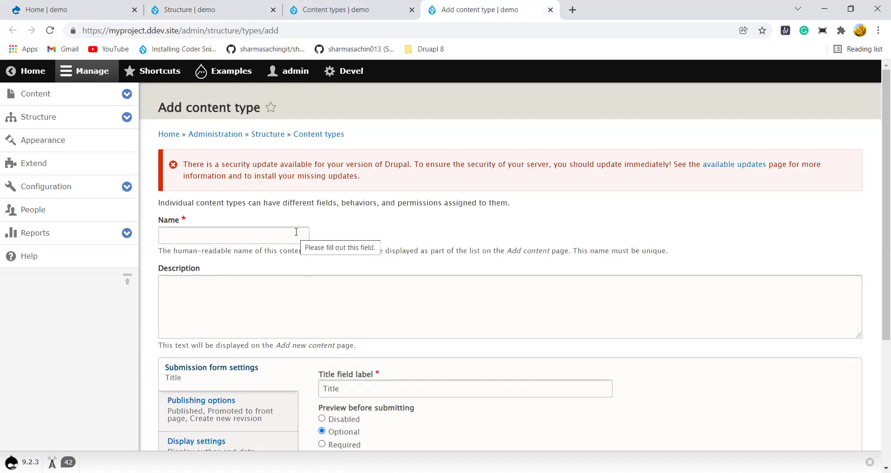
left_click(296, 232)
type("Bu")
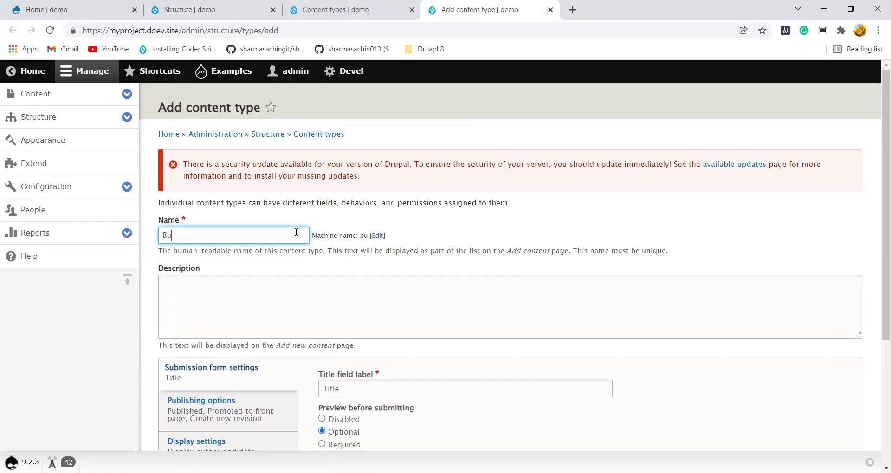
type("siness Directory")
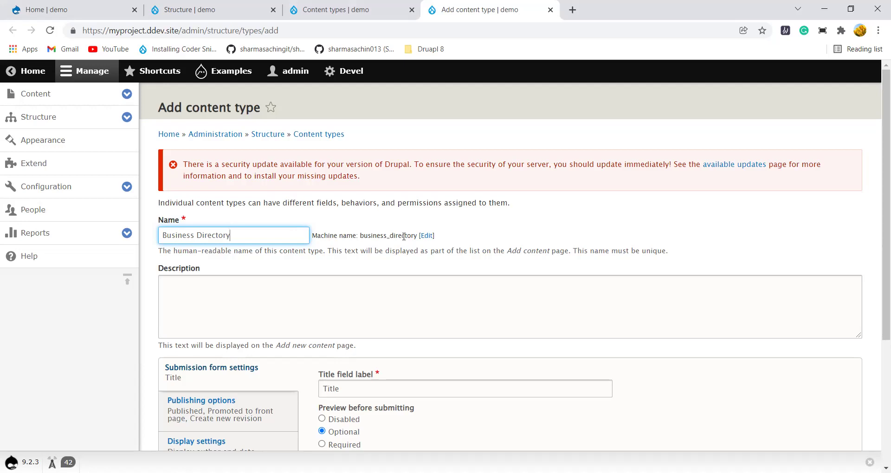
Open the content type's automatically generated machine name for editing.
left_click_drag(360, 235, 499, 239)
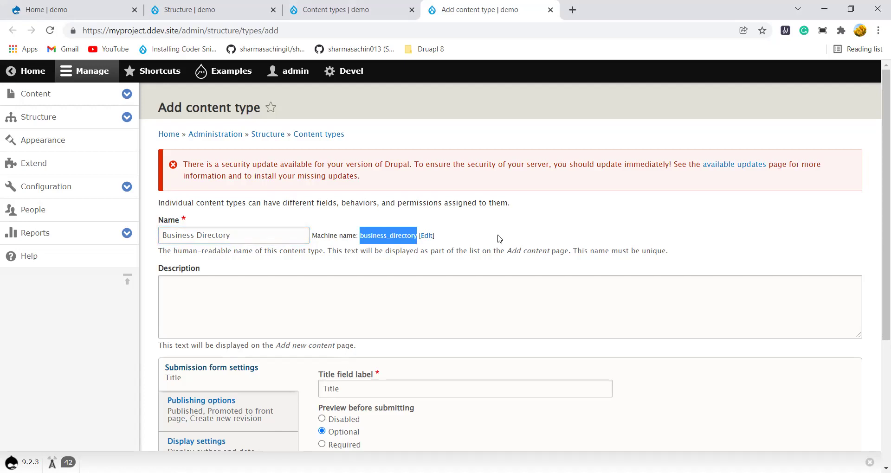
left_click(499, 239)
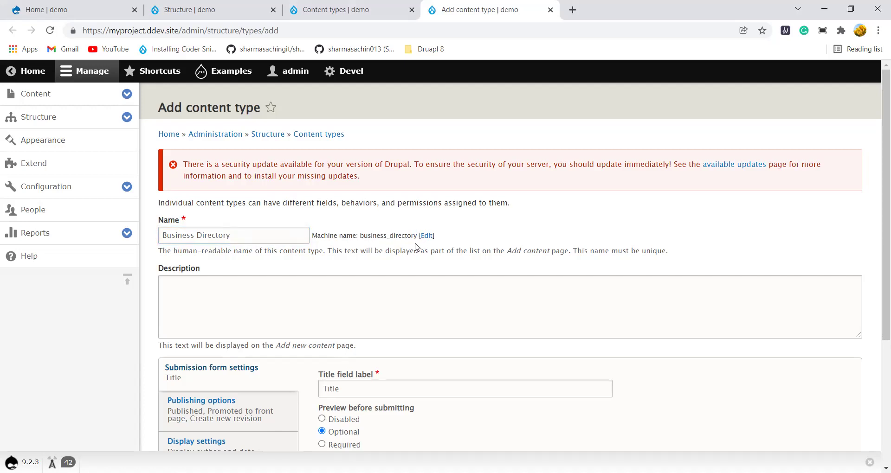
left_click(425, 237)
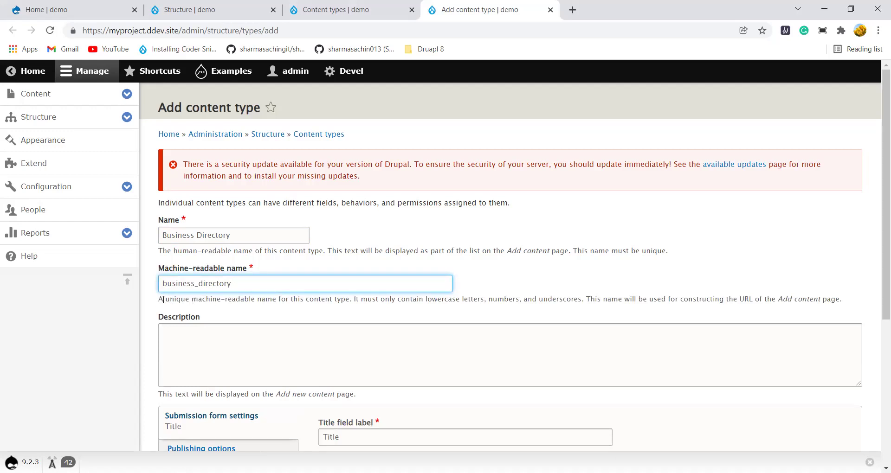
Examine the rules for the machine-readable name and compare it with the content type's human-readable name.
left_click_drag(164, 299, 278, 298)
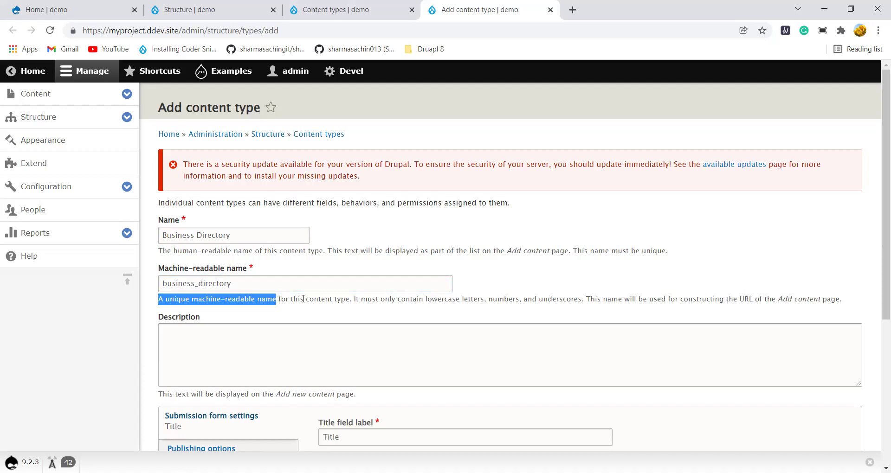
left_click_drag(352, 301, 158, 299)
left_click(209, 303)
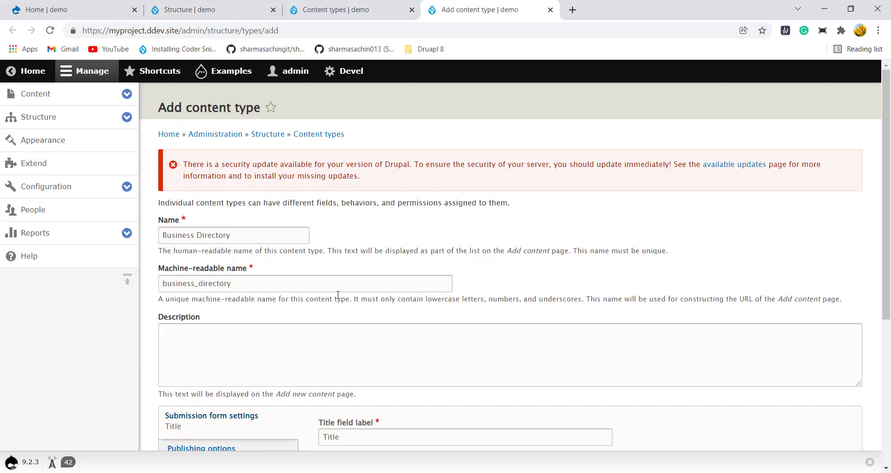
left_click_drag(353, 297, 484, 299)
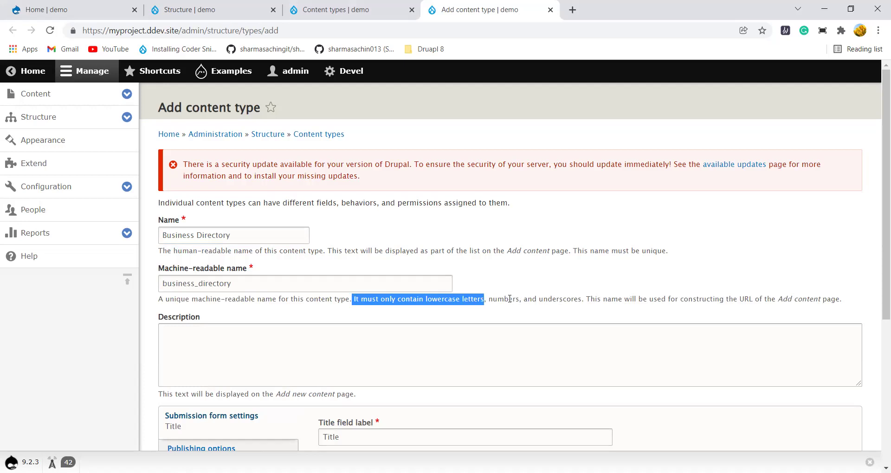
left_click(604, 300)
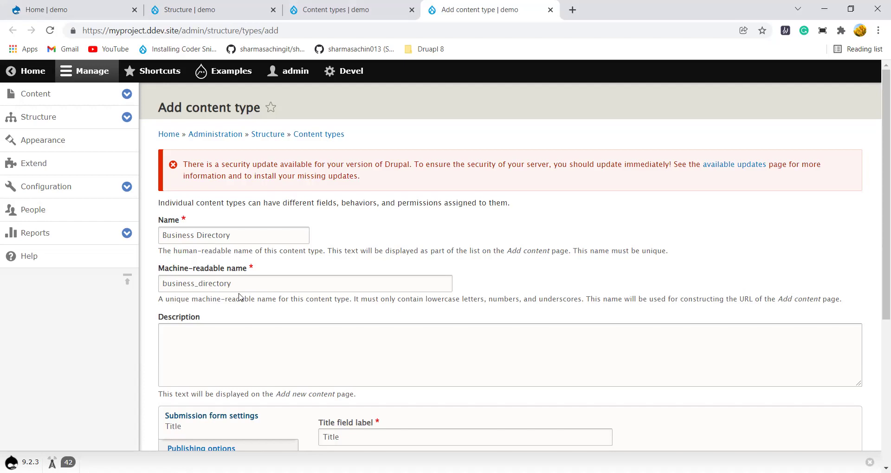
left_click_drag(156, 302, 703, 299)
left_click(835, 295)
left_click_drag(163, 236, 230, 235)
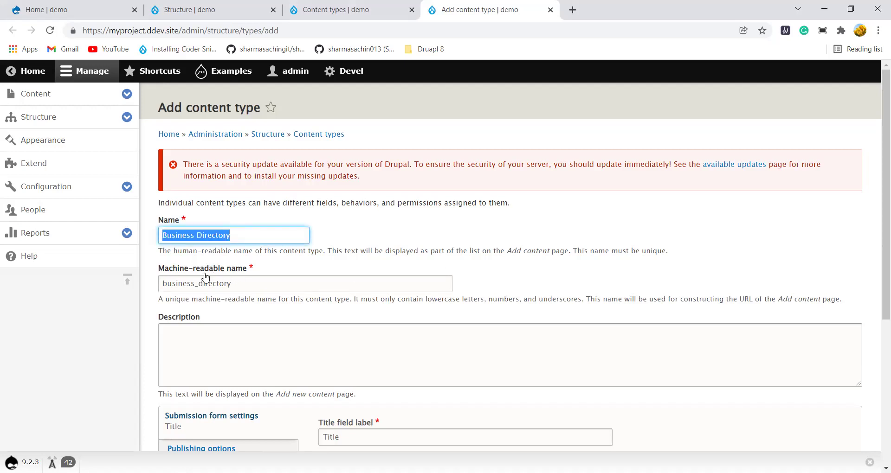
left_click_drag(161, 284, 289, 282)
Copy the content type's name into its description so it reads "Business Directory".
scroll(289, 282, "down", 2)
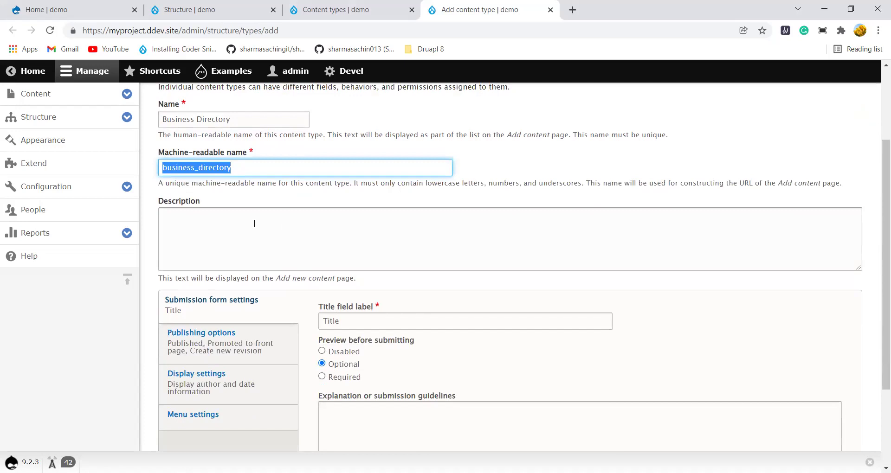
scroll(253, 223, "up", 1)
left_click_drag(258, 180, 164, 181)
key("ctrl+c")
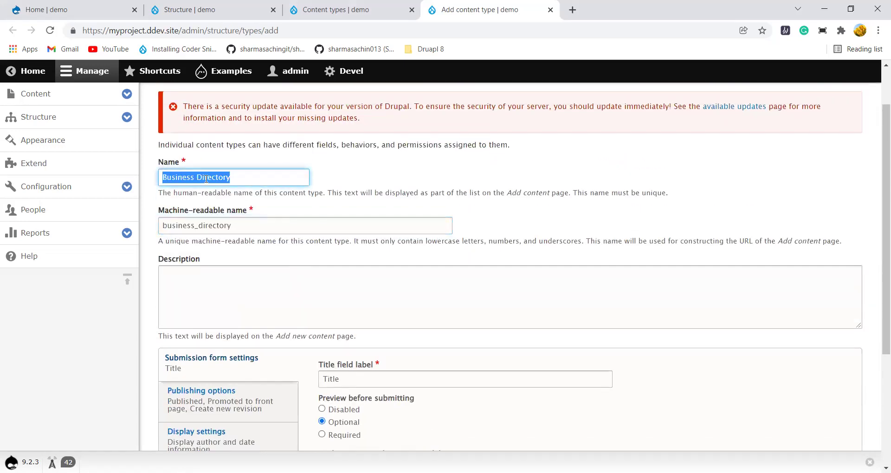
right_click(205, 178)
left_click(266, 227)
left_click(266, 285)
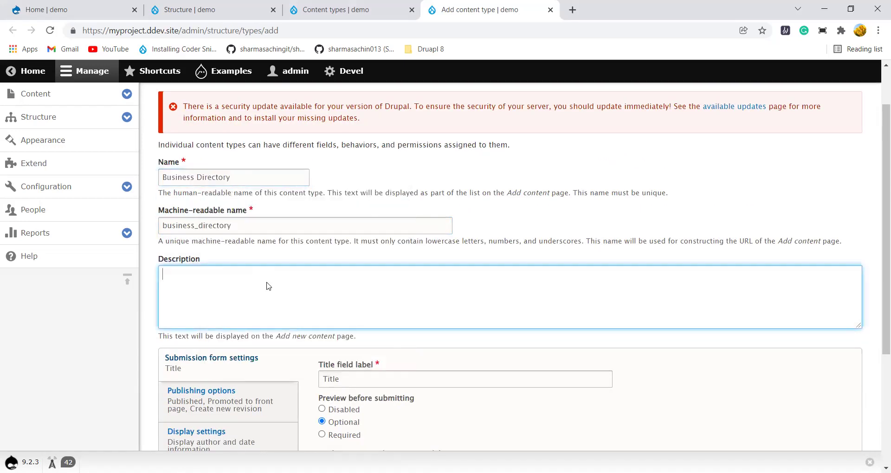
right_click(268, 284)
left_click(297, 188)
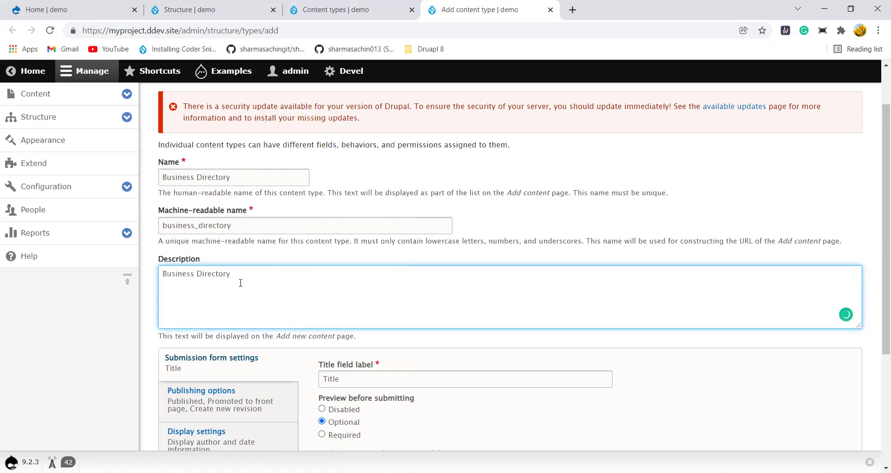
Copy the description text to the clipboard and open the submission form settings of the new content type.
scroll(279, 286, "down", 1)
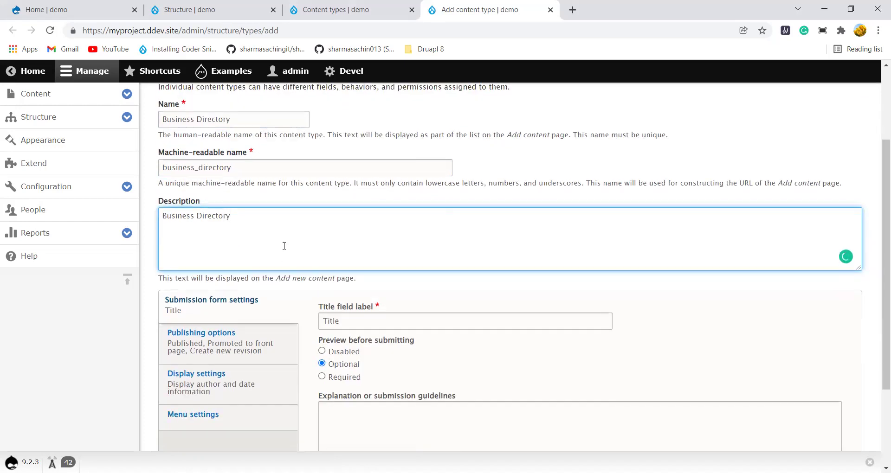
left_click_drag(230, 223, 162, 217)
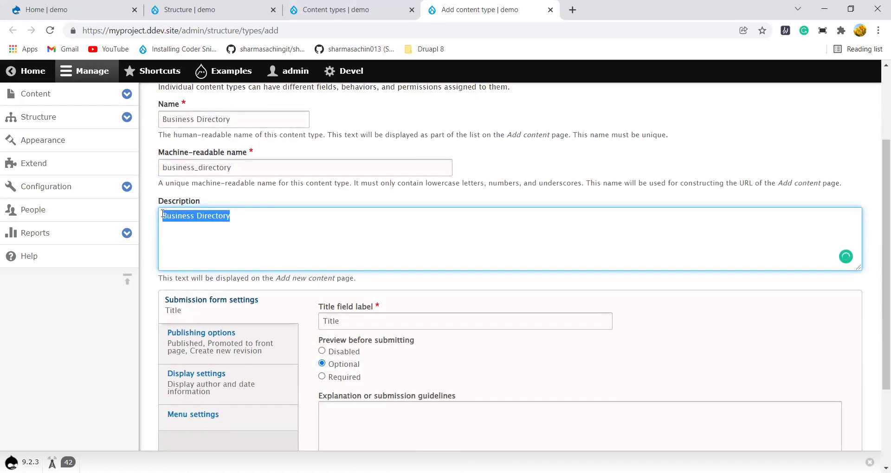
right_click(179, 217)
left_click(235, 261)
left_click(213, 333)
left_click(214, 302)
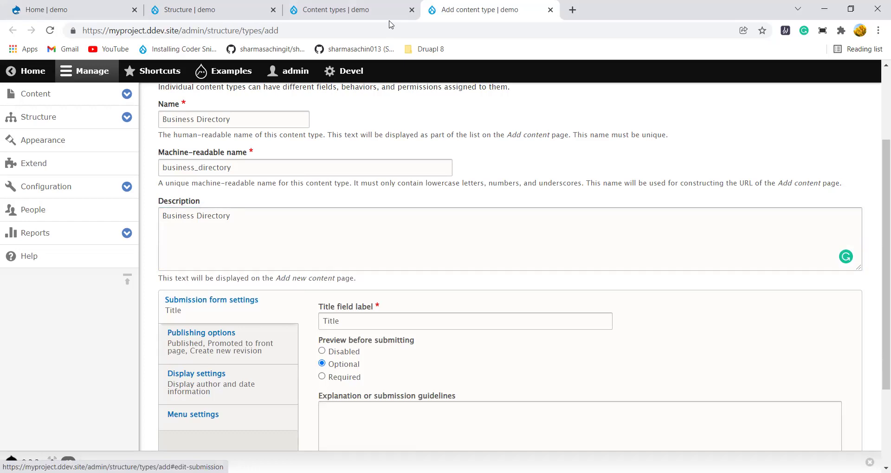
left_click(372, 11)
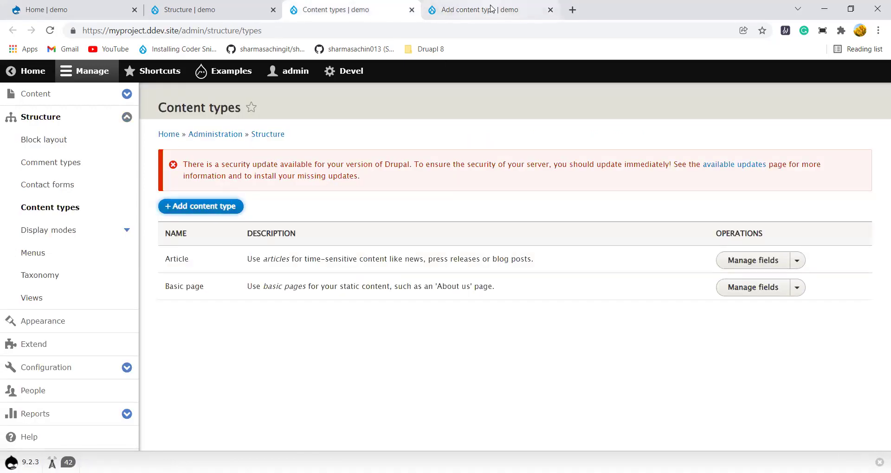
left_click(471, 7)
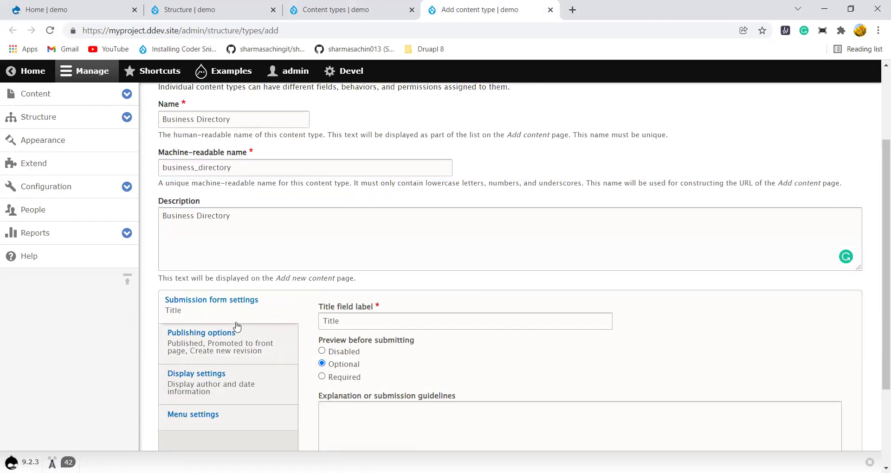
Set the title field label to "Business Name" and set Preview before submitting to Disabled.
double_click(388, 320)
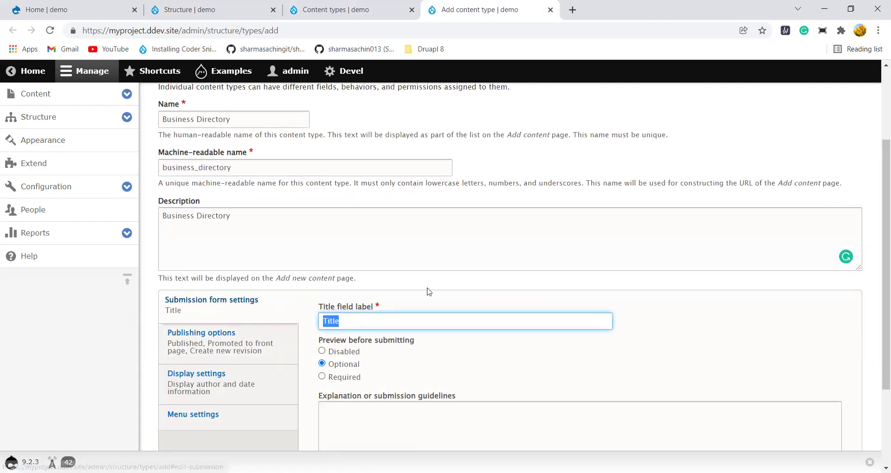
key("ctrl+v")
key("BackSpace")
key("BackSpace")
key("BackSpace")
key("BackSpace")
key("BackSpace")
key("BackSpace")
key("BackSpace")
key("BackSpace")
key("BackSpace")
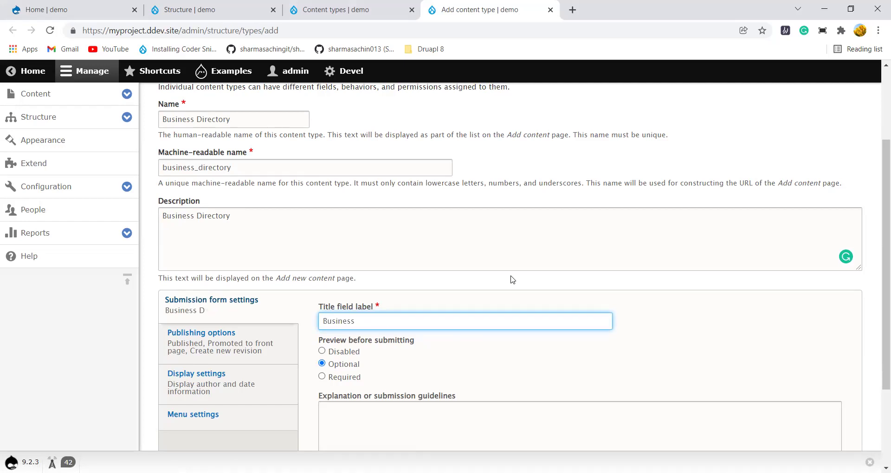
type("Name")
left_click(322, 351)
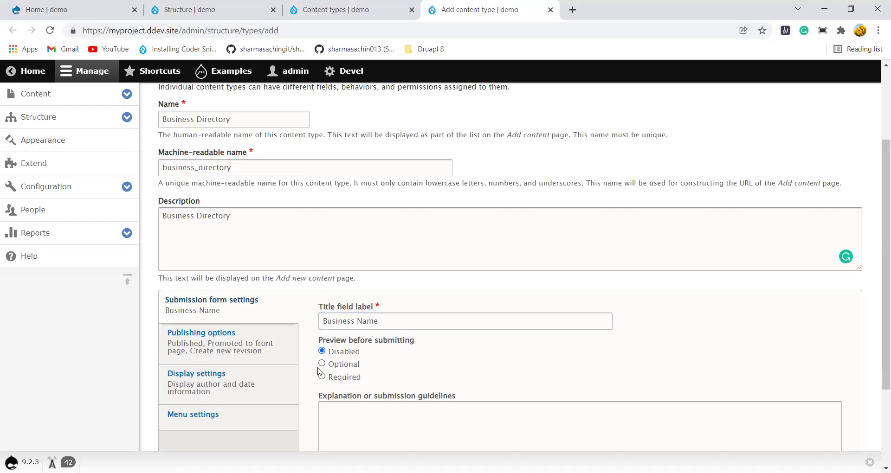
Turn off Promoted to front page in the default publishing options and recheck the submission form settings.
left_click(214, 348)
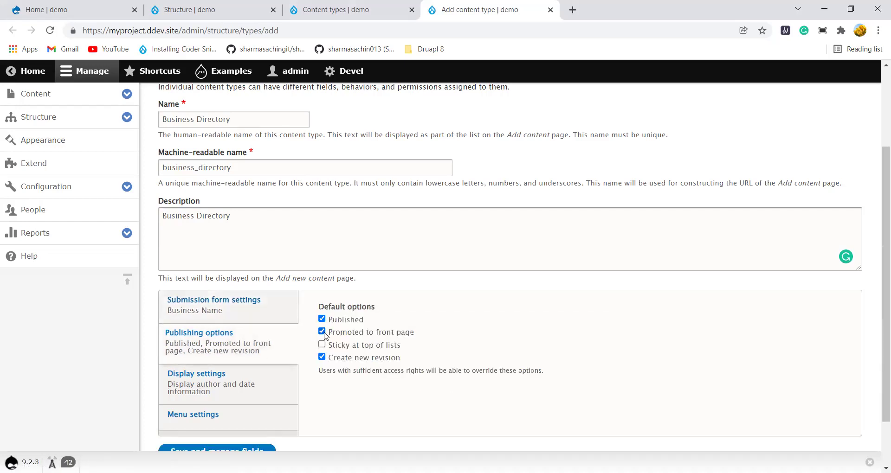
left_click(323, 332)
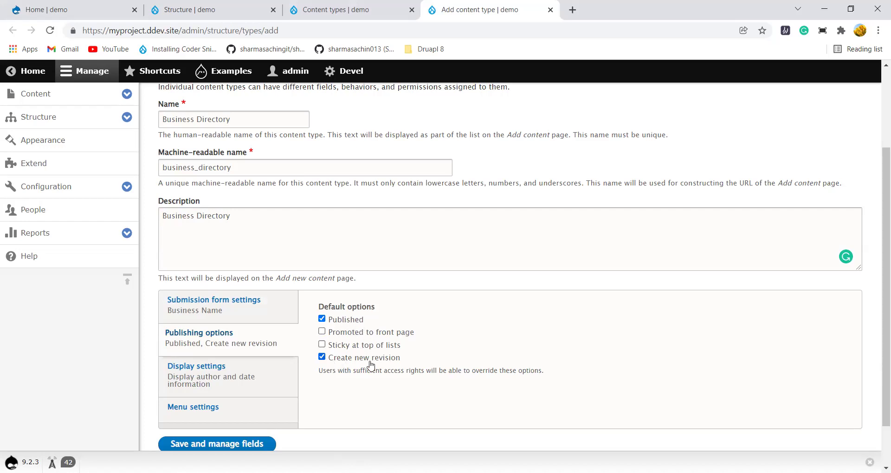
scroll(361, 366, "down", 2)
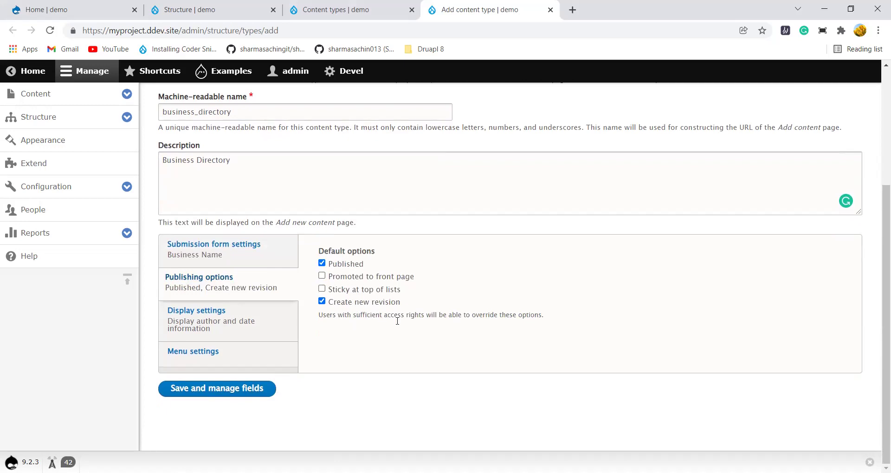
left_click(222, 257)
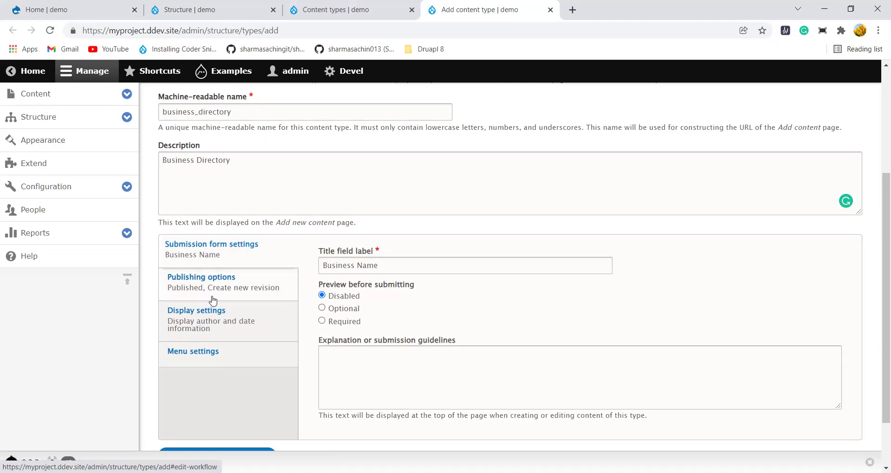
left_click(234, 291)
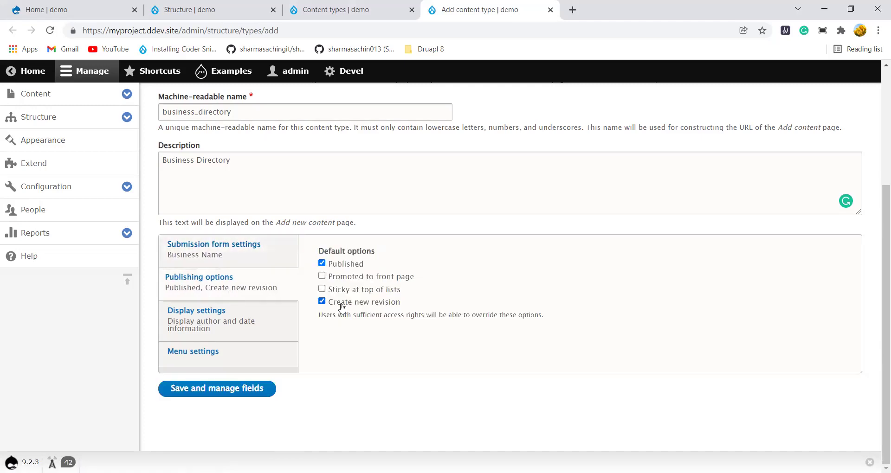
Turn off the display of author and date information and remove Main navigation from the available menus.
left_click(242, 321)
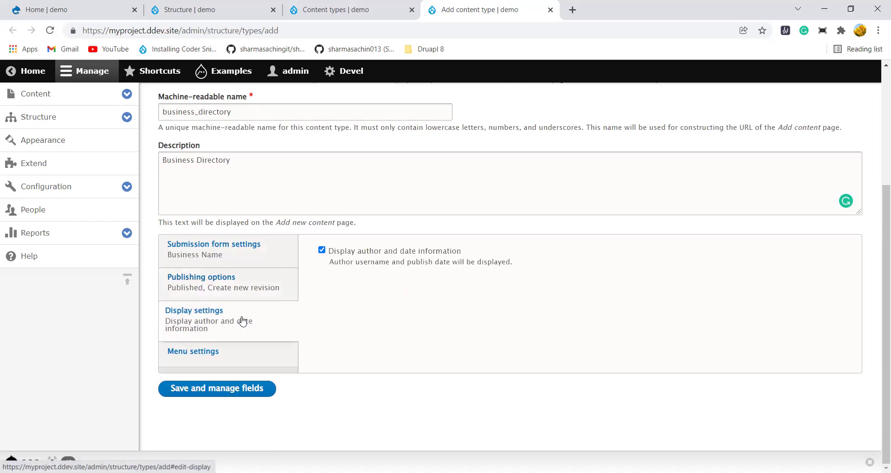
left_click(322, 251)
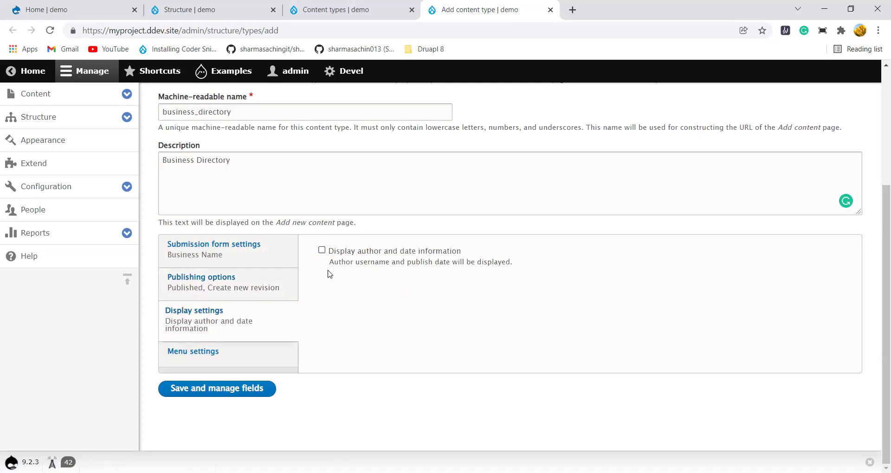
left_click(253, 362)
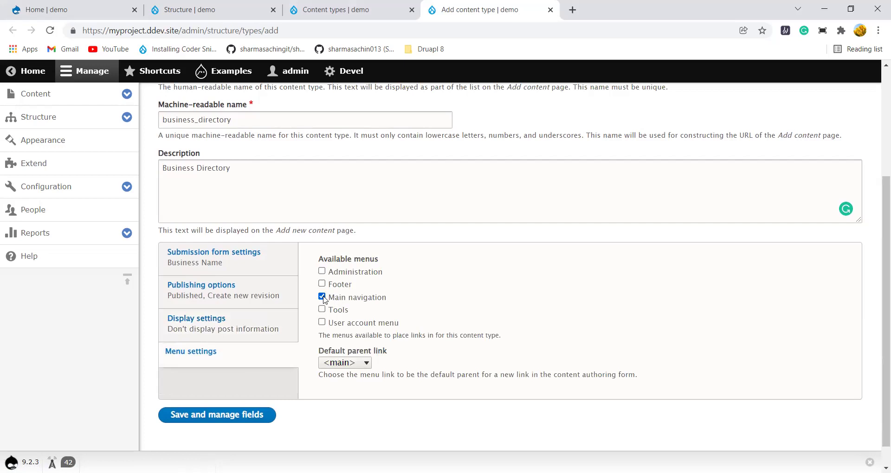
left_click(322, 298)
scroll(225, 371, "down", 1)
scroll(229, 345, "up", 4)
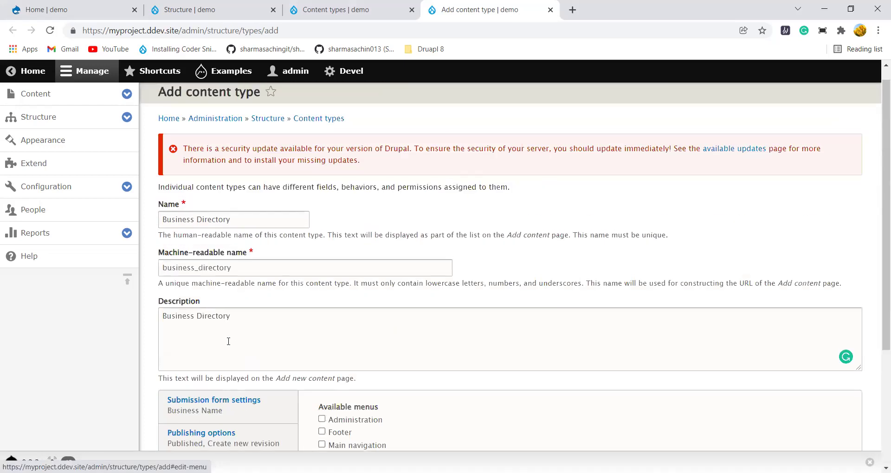
Save the Business Directory content type and open a blank content type form in a separate browser tab.
scroll(229, 346, "down", 4)
left_click(226, 389)
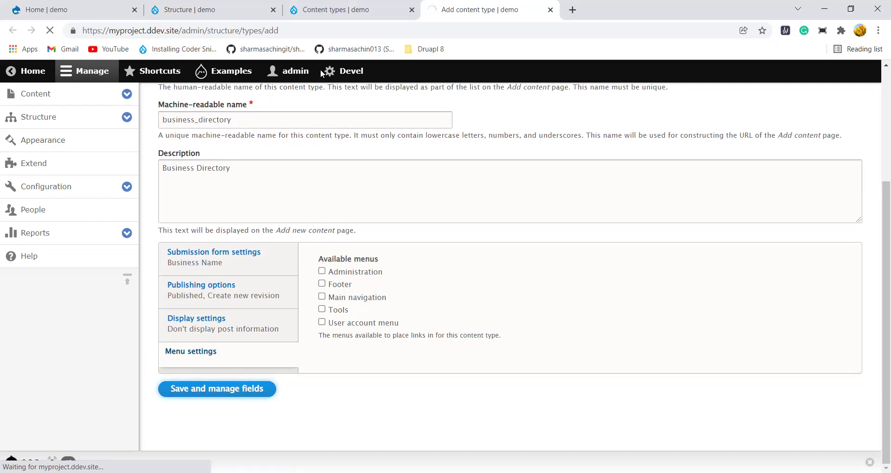
left_click(339, 11)
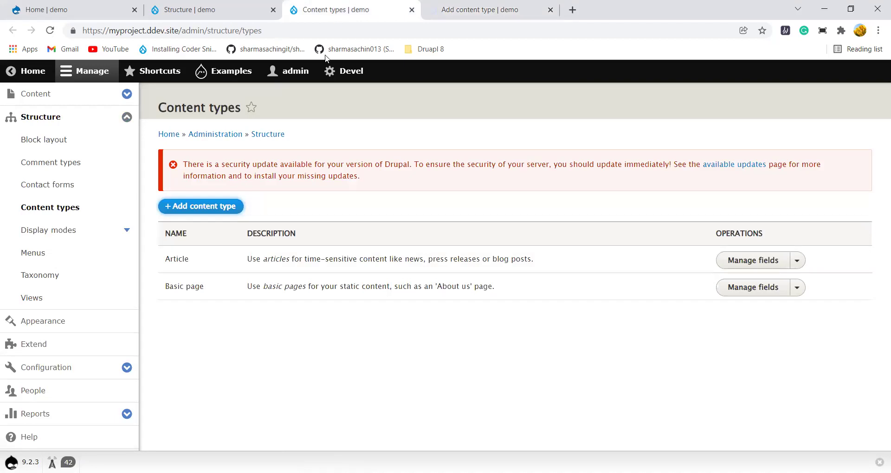
right_click(195, 204)
left_click(243, 213)
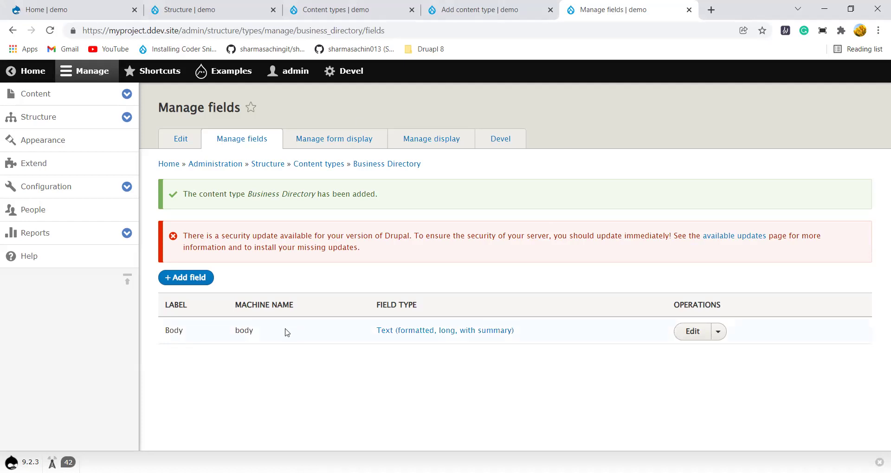
left_click(456, 18)
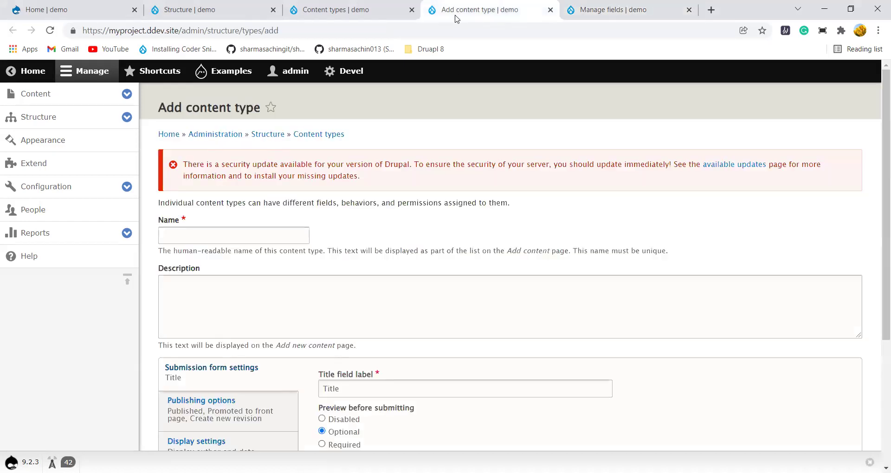
Name the new content type "Locations" and use the same text as its description.
left_click(242, 236)
type("Lo")
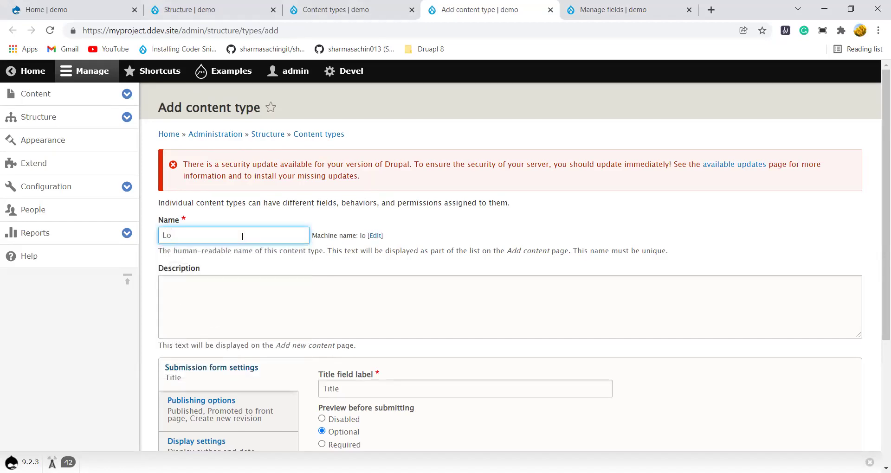
type("cations")
key("ctrl+a")
key("ctrl+c")
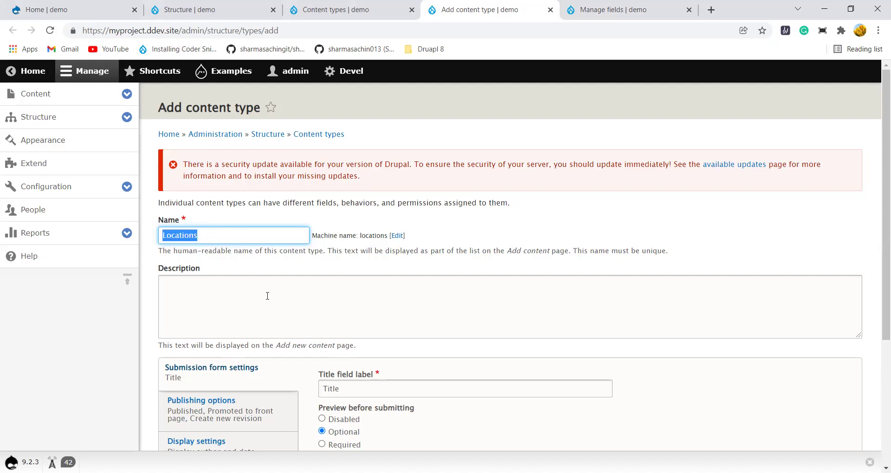
left_click(268, 296)
key("ctrl+v")
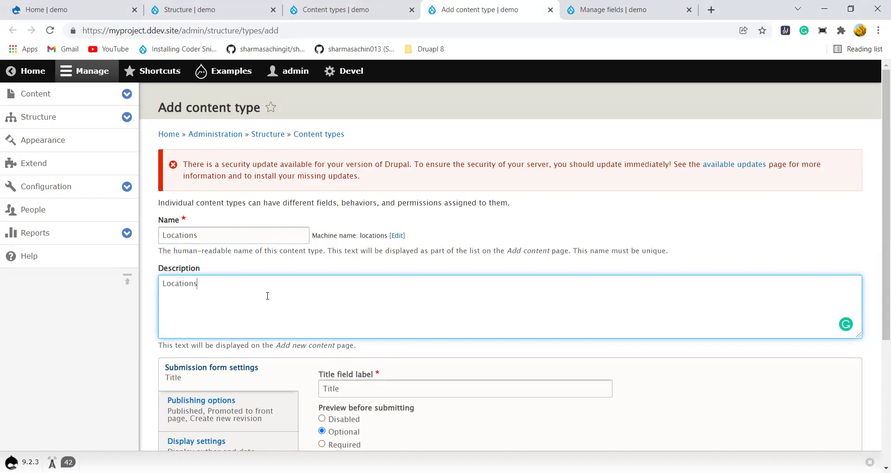
Set the title field label to "Location Name" and Preview before submitting to Disabled.
scroll(269, 296, "down", 3)
double_click(375, 273)
key("ctrl+v")
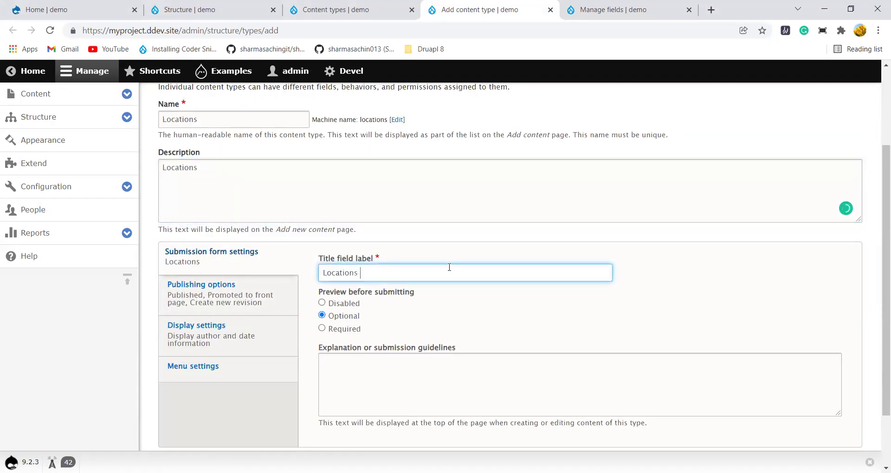
type("Name")
key("Left")
key("Left")
key("Left")
key("Left")
key("Left")
key("BackSpace")
left_click(323, 304)
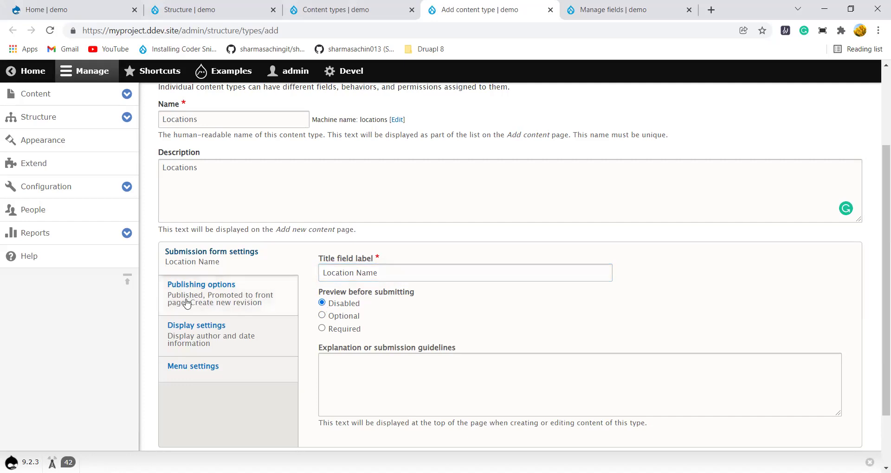
Turn off Promoted to front page and the display of author and date information for the Locations content type.
left_click(214, 299)
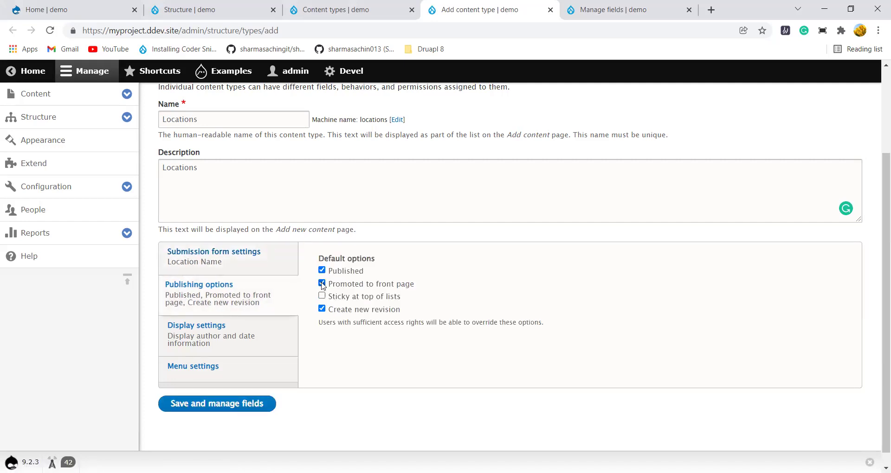
left_click(323, 284)
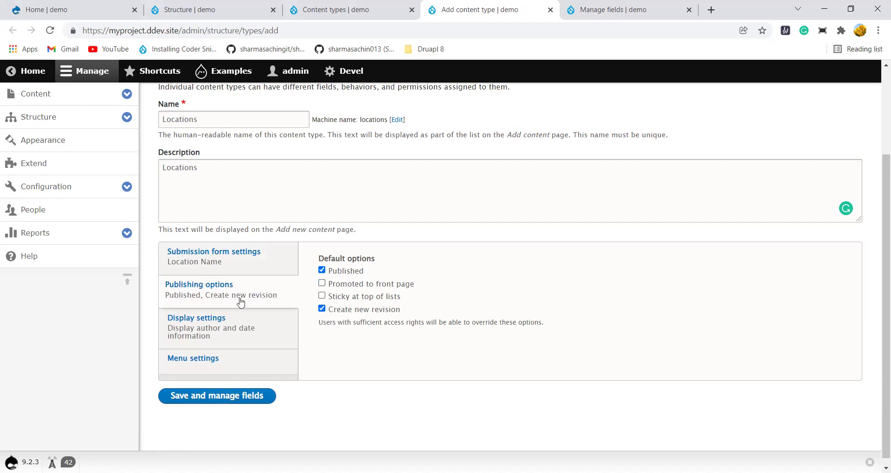
left_click(266, 329)
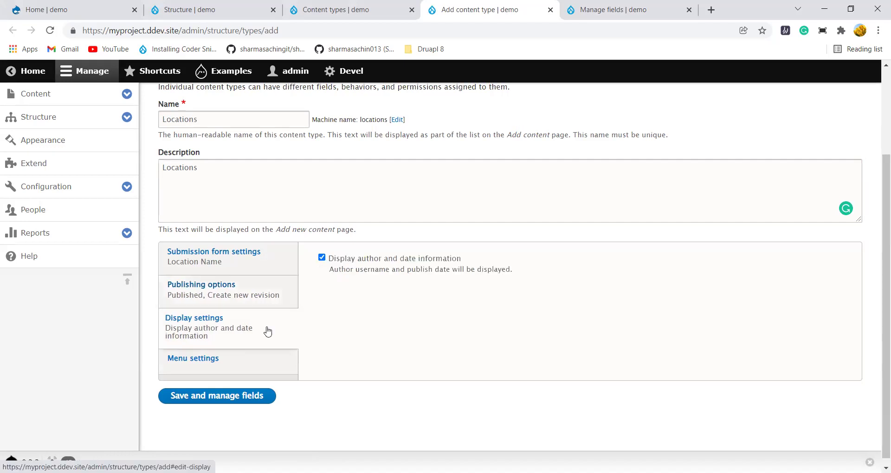
left_click(322, 258)
Remove Main navigation from the available menus and save the Locations content type.
left_click(179, 360)
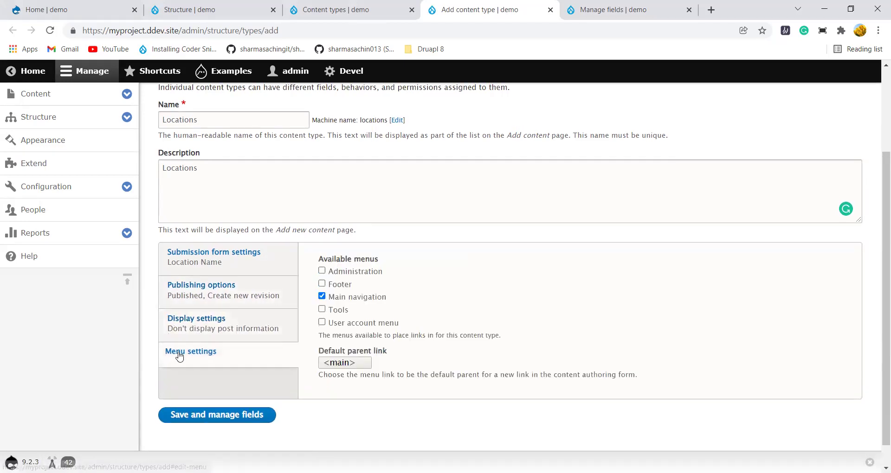
left_click(325, 297)
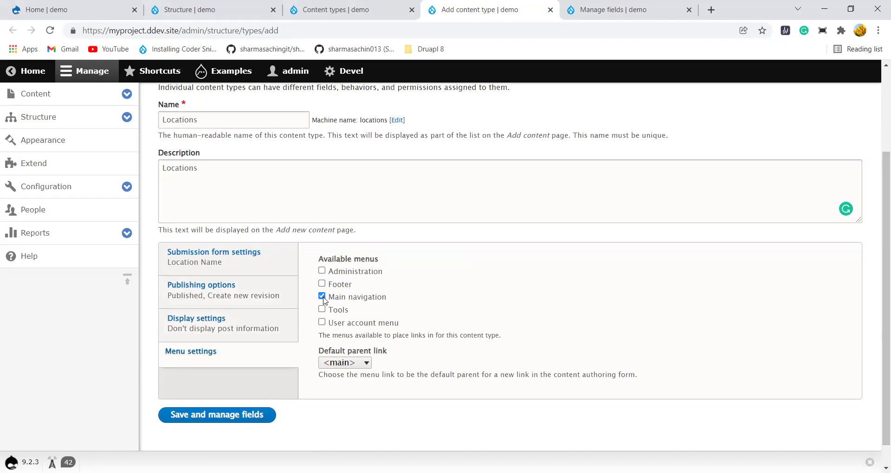
left_click(213, 423)
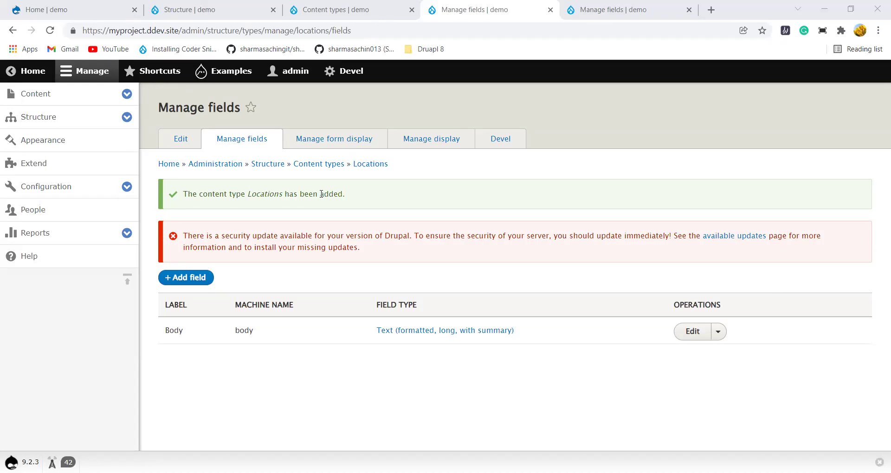
Close the field management pages of the Locations and Business Directory content types.
key("ctrl+Tab")
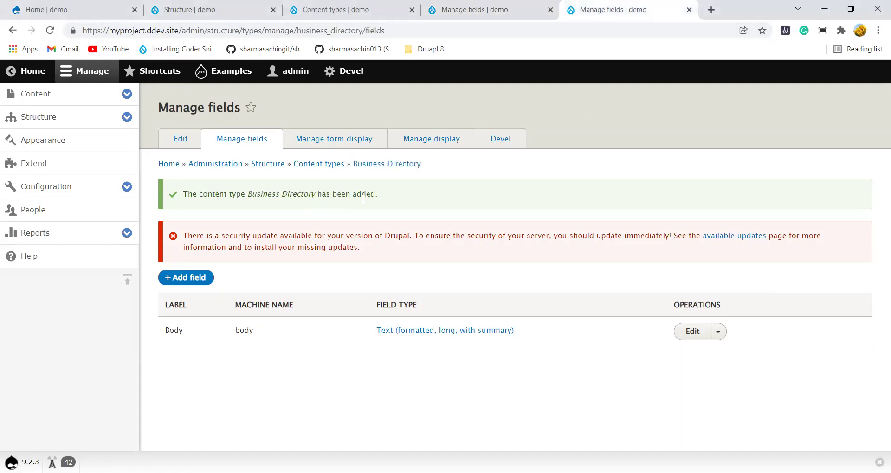
left_click(551, 9)
left_click(551, 10)
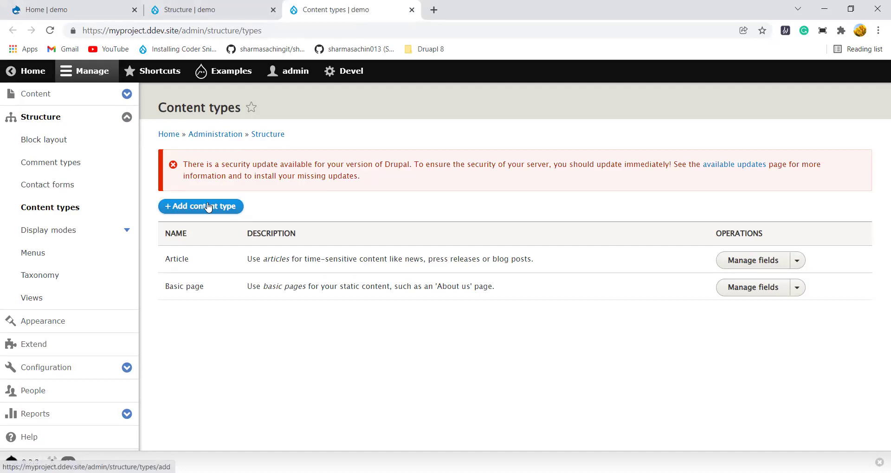
Open another blank content type form in a new browser tab from the content types list.
right_click(194, 208)
left_click(223, 217)
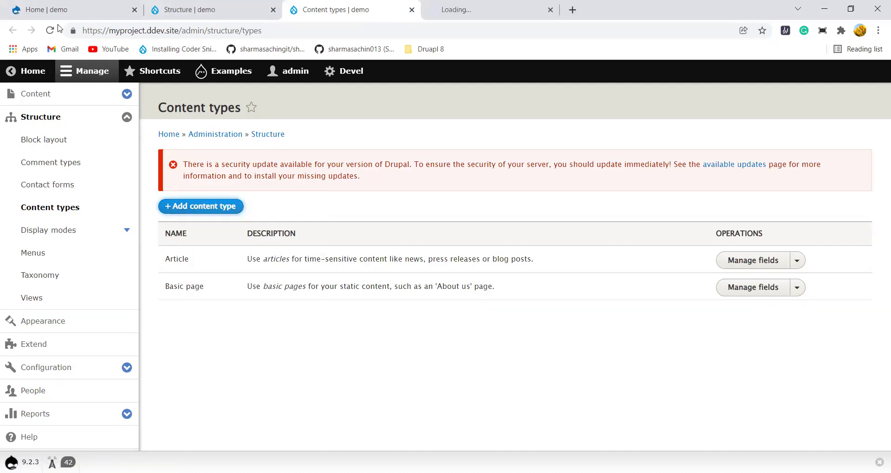
left_click(481, 14)
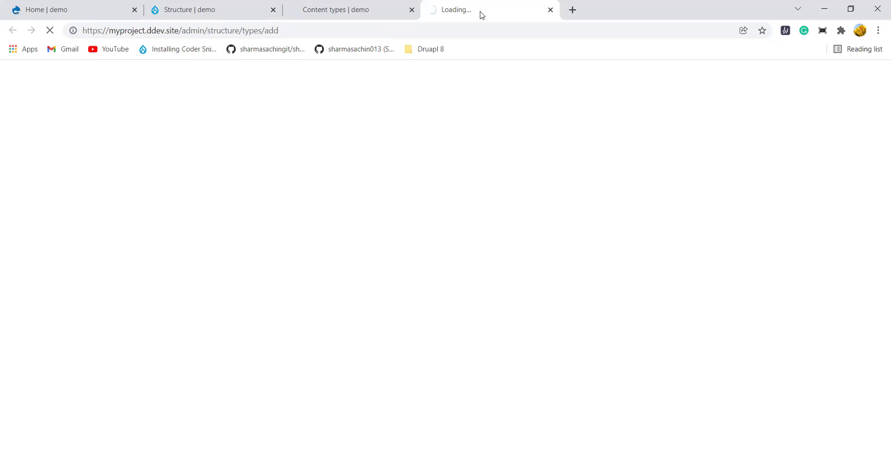
left_click(207, 9)
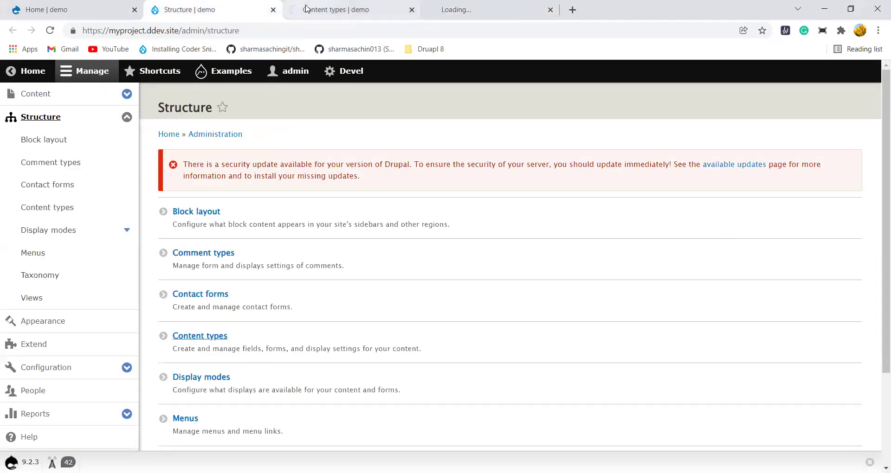
left_click(402, 19)
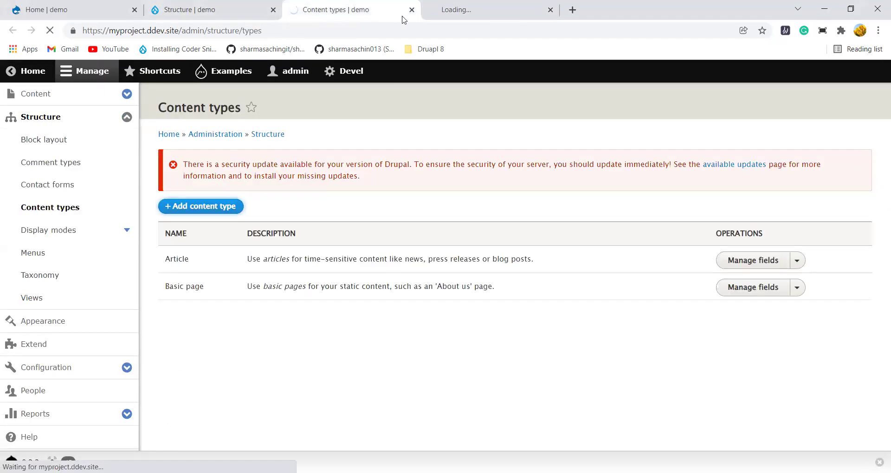
left_click(508, 14)
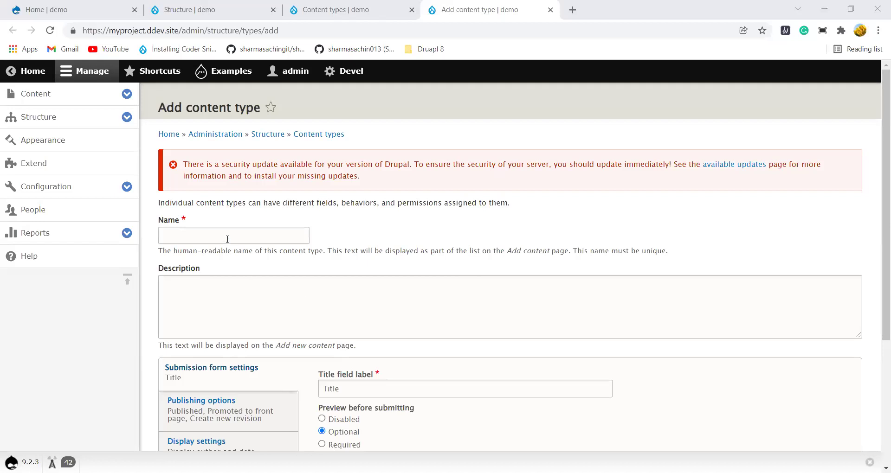
Name the new content type "Events" and copy that name into its description.
left_click(227, 239)
type("Events")
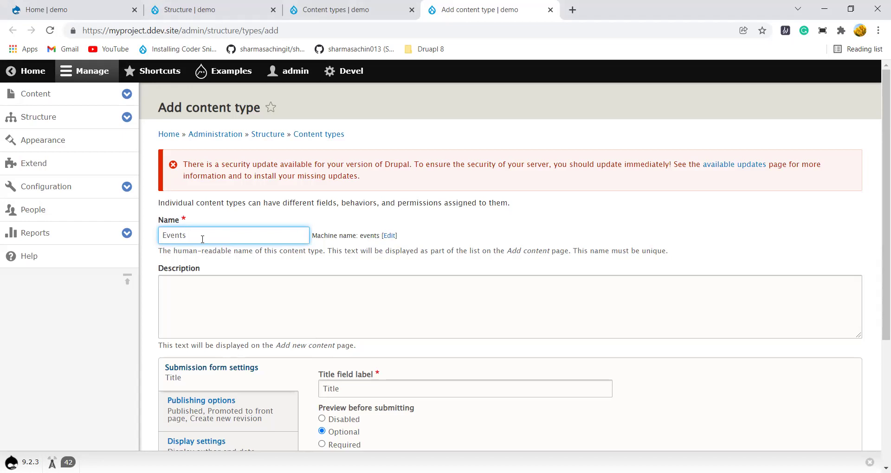
key("ctrl+a")
key("ctrl+c")
left_click(193, 280)
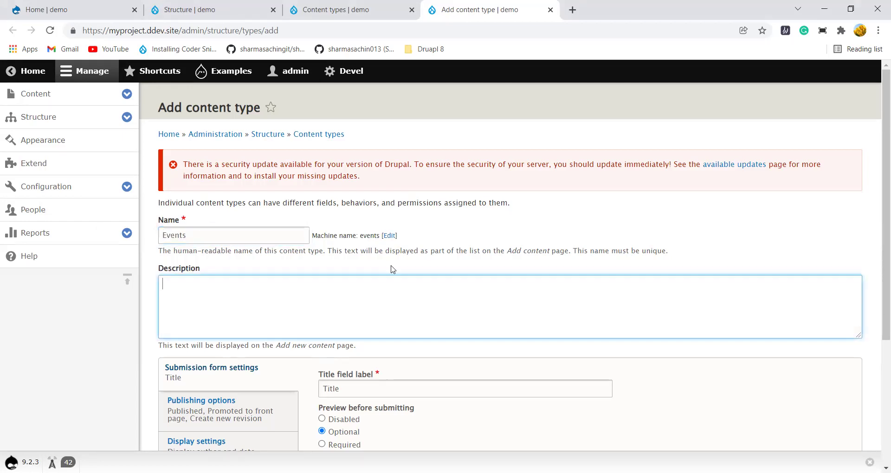
key("ctrl+v")
Set Preview before submitting to Disabled and the title field label to "Event Name".
scroll(392, 267, "down", 3)
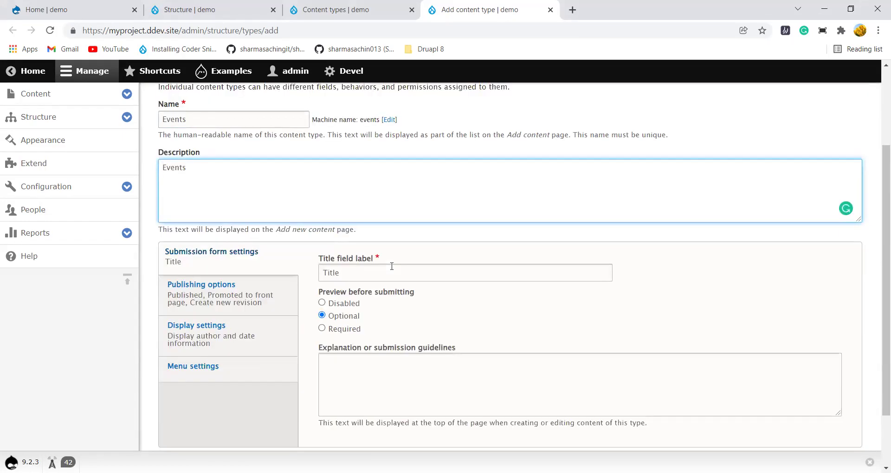
left_click(321, 302)
double_click(364, 271)
key("ctrl+v")
type("Name")
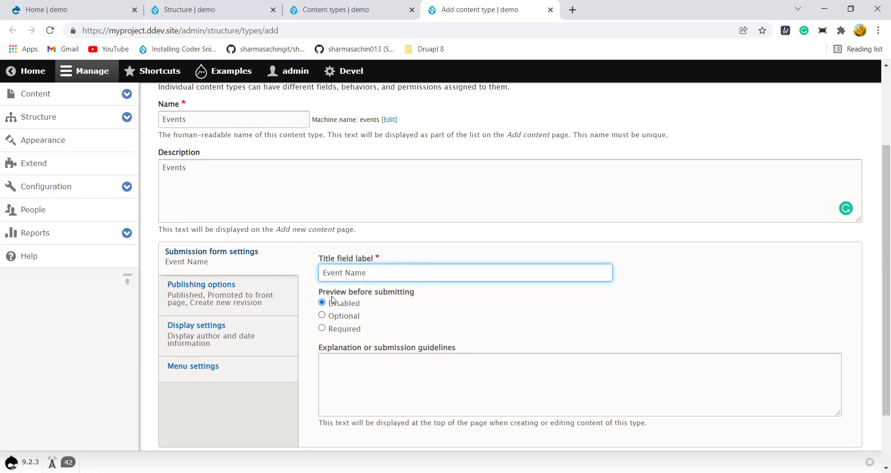
Turn off Promoted to front page and the display of author and date information for the Events content type.
left_click(194, 291)
left_click(321, 283)
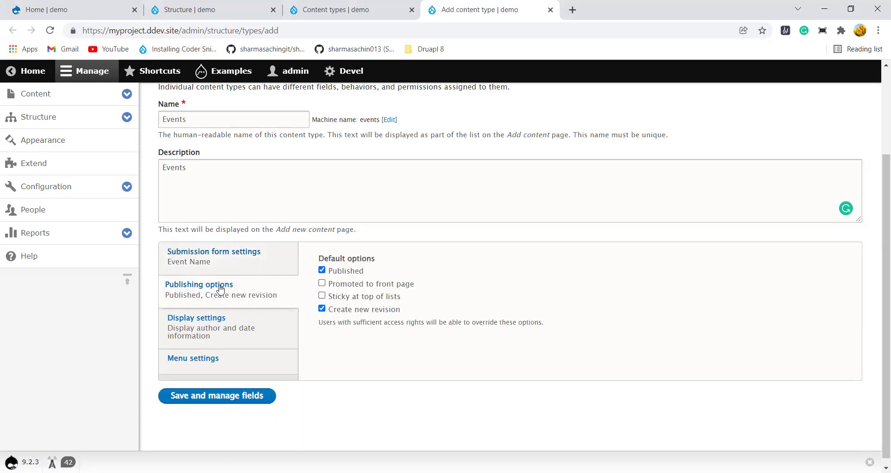
left_click(205, 329)
left_click(321, 258)
Remove Main navigation from the available menus and save the Events content type.
left_click(241, 362)
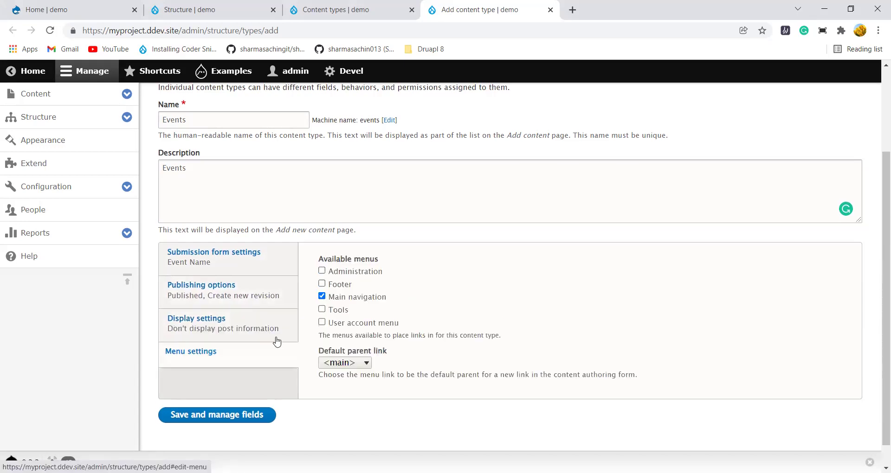
left_click(322, 296)
scroll(501, 338, "down", 1)
left_click(209, 392)
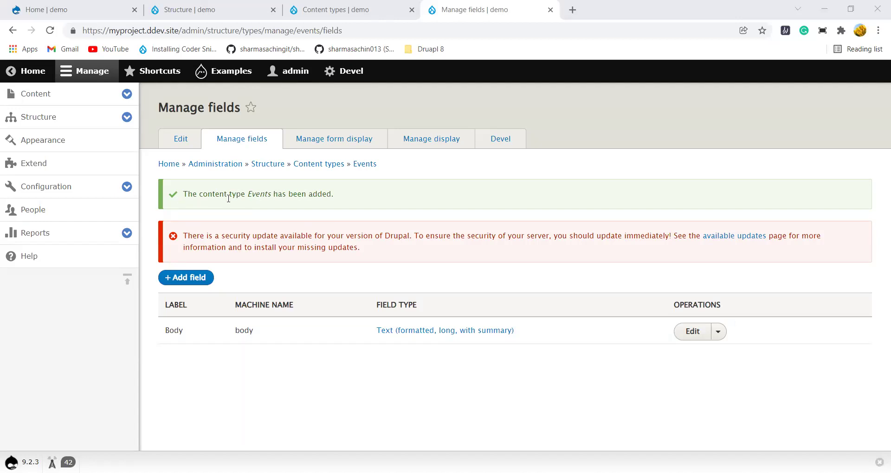
Reload the content types list and review the Article, Business Directory, Events and Locations entries.
left_click(325, 9)
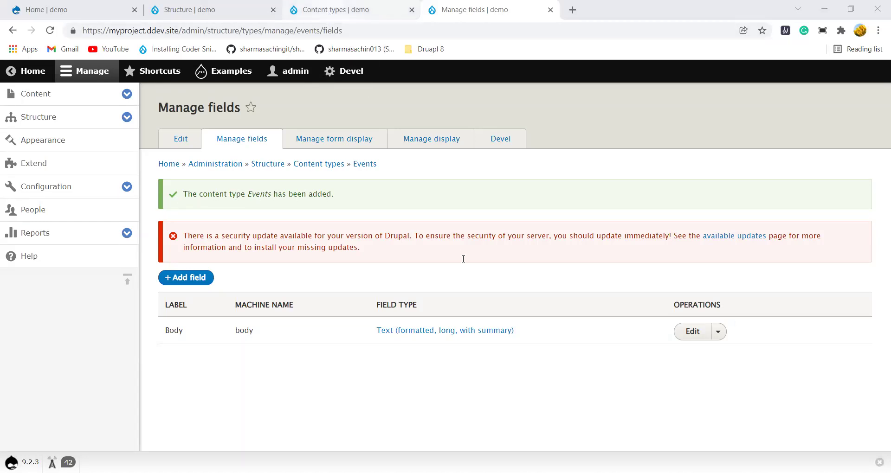
left_click(51, 31)
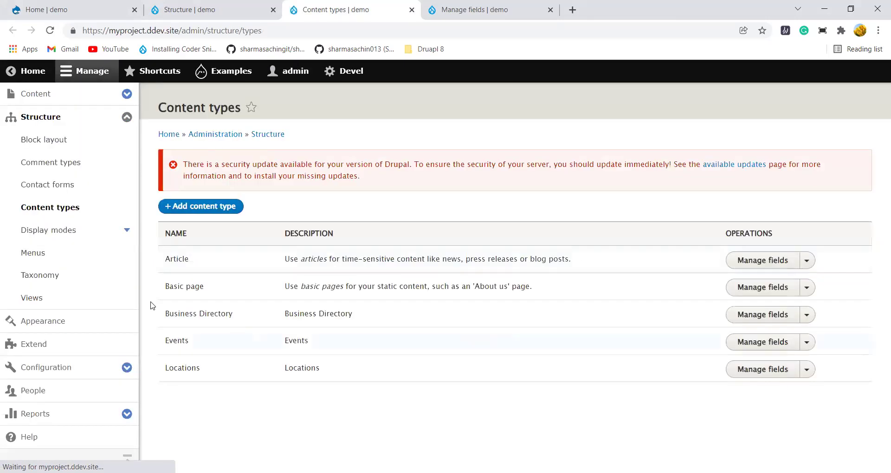
left_click_drag(163, 261, 269, 260)
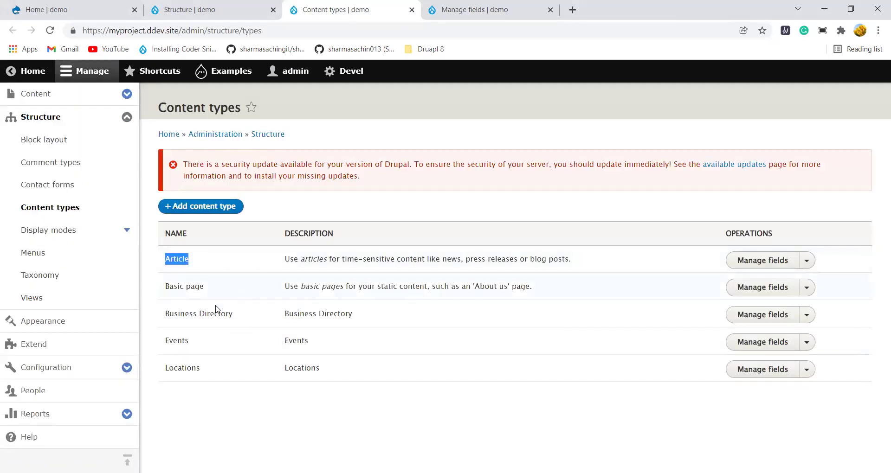
left_click_drag(163, 317, 284, 318)
left_click_drag(155, 349, 216, 343)
left_click_drag(166, 371, 272, 372)
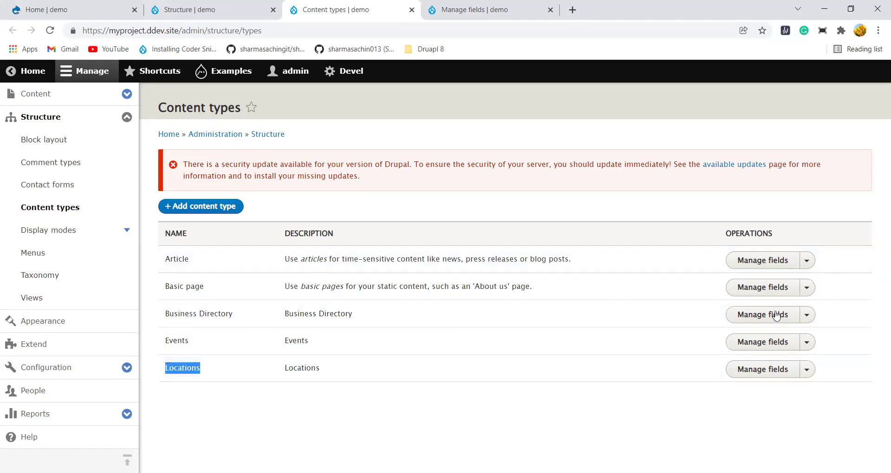